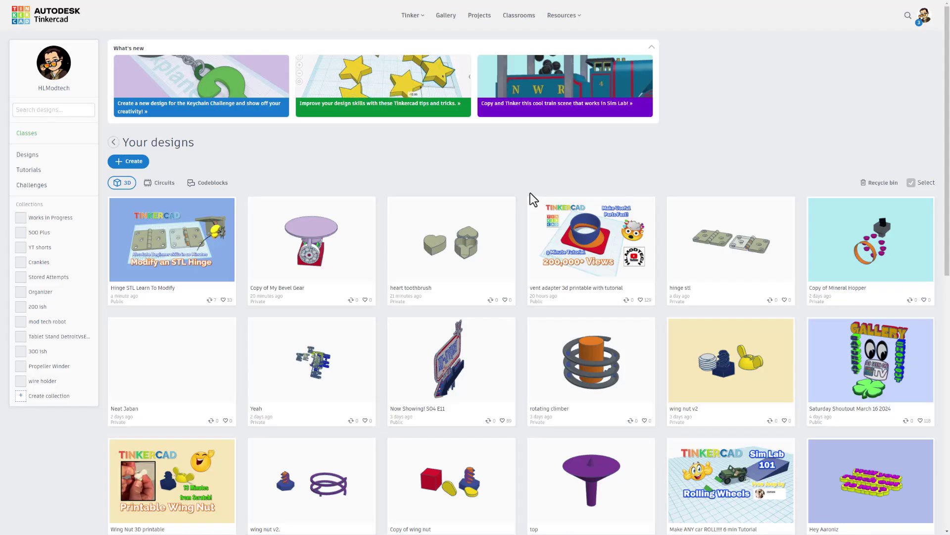
Go from the designs dashboard to the Tinkercad community Gallery
left_click(446, 15)
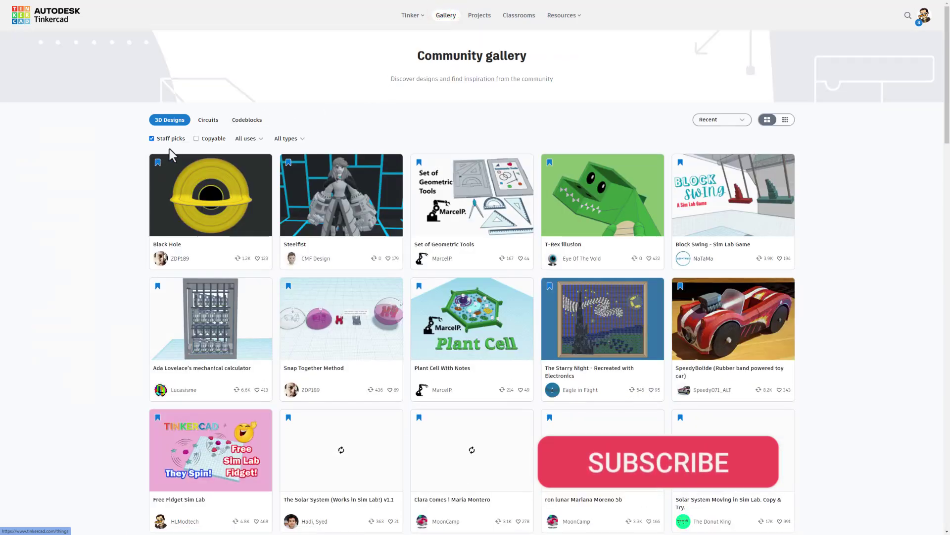
Preview the Steelfist design, then open Black Hole's details and react to it
left_click(342, 211)
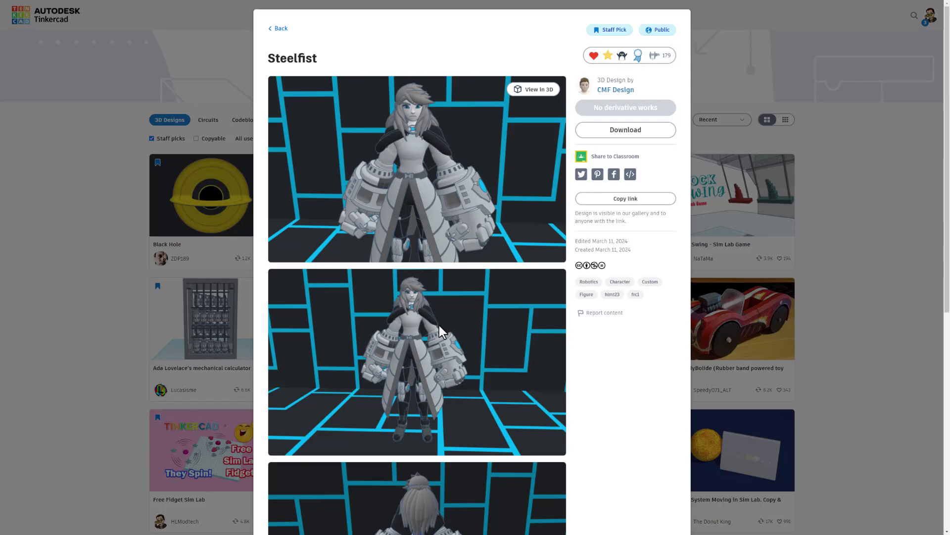
left_click(216, 63)
left_click(221, 196)
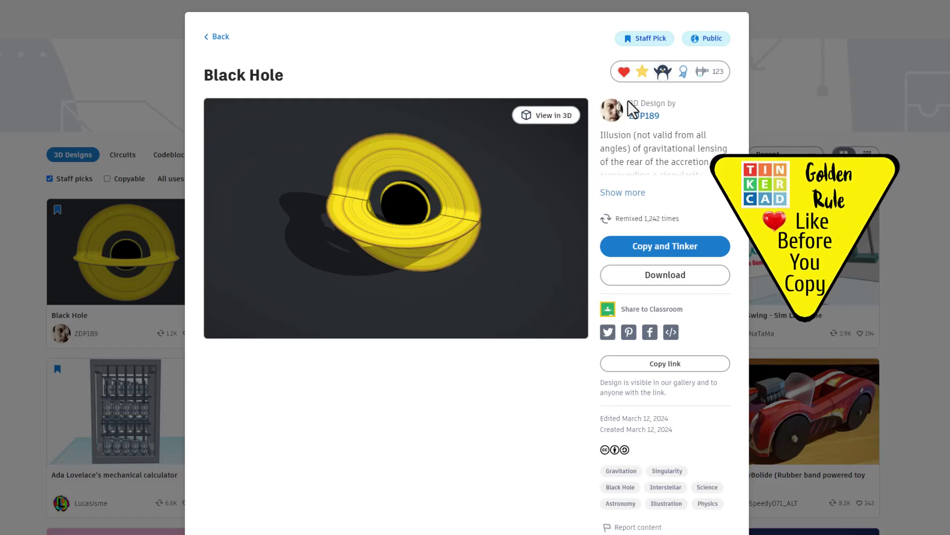
left_click(683, 75)
left_click(424, 57)
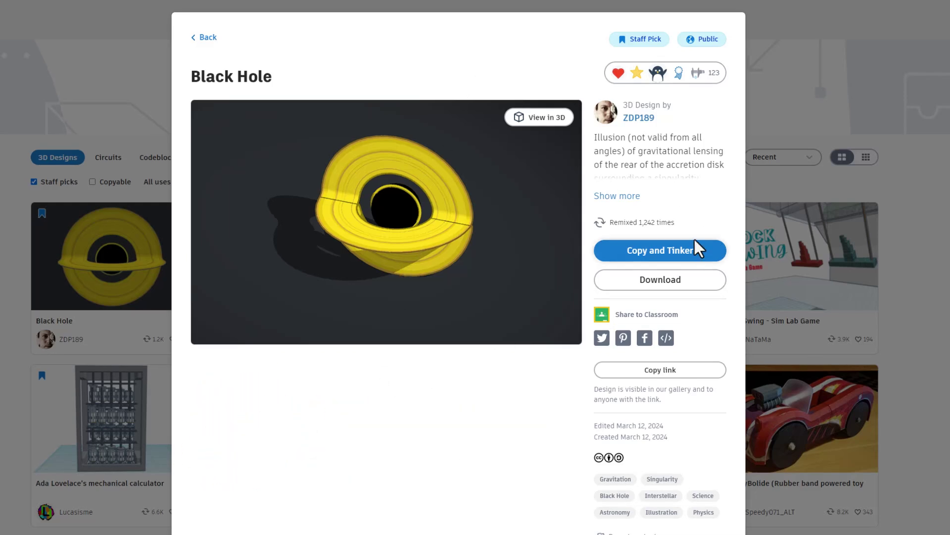
Copy and Tinker Black Hole, then orbit the copy to view its rings
left_click(641, 251)
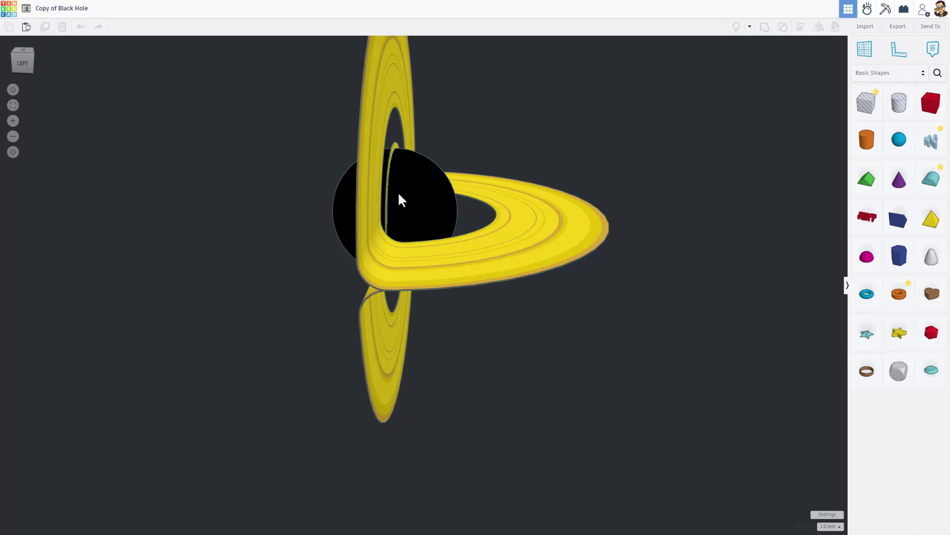
mouse_move(349, 219)
right_mouse_down()
mouse_move(476, 199)
mouse_move(433, 179)
mouse_move(238, 223)
mouse_move(293, 240)
mouse_move(328, 215)
mouse_move(500, 215)
mouse_move(480, 227)
mouse_move(491, 238)
mouse_move(244, 258)
mouse_move(362, 242)
mouse_move(461, 249)
mouse_move(429, 270)
mouse_move(282, 309)
mouse_move(282, 321)
mouse_move(276, 290)
mouse_move(325, 279)
mouse_move(176, 198)
mouse_move(213, 202)
mouse_move(206, 185)
mouse_move(177, 188)
right_mouse_up()
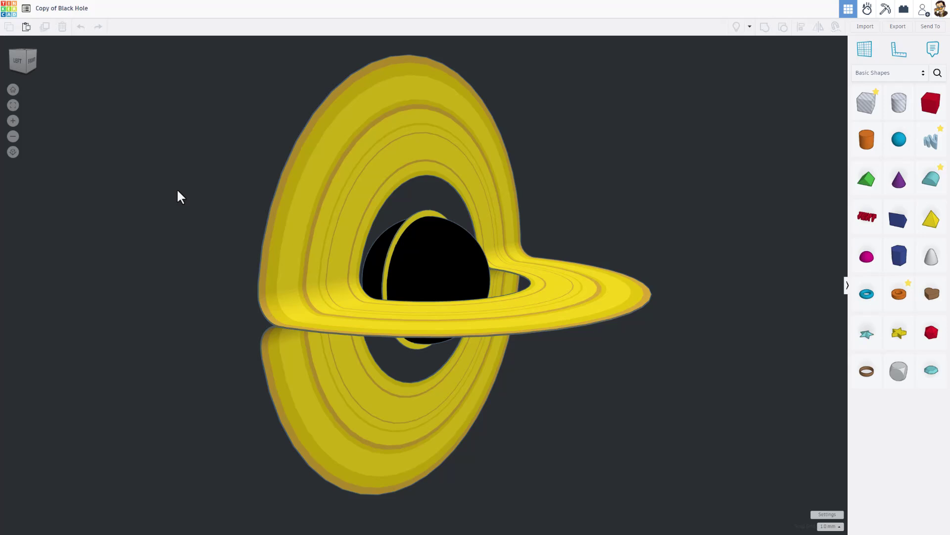
Back on Your designs, open and close Copy of Black Hole's details twice
left_click(10, 14)
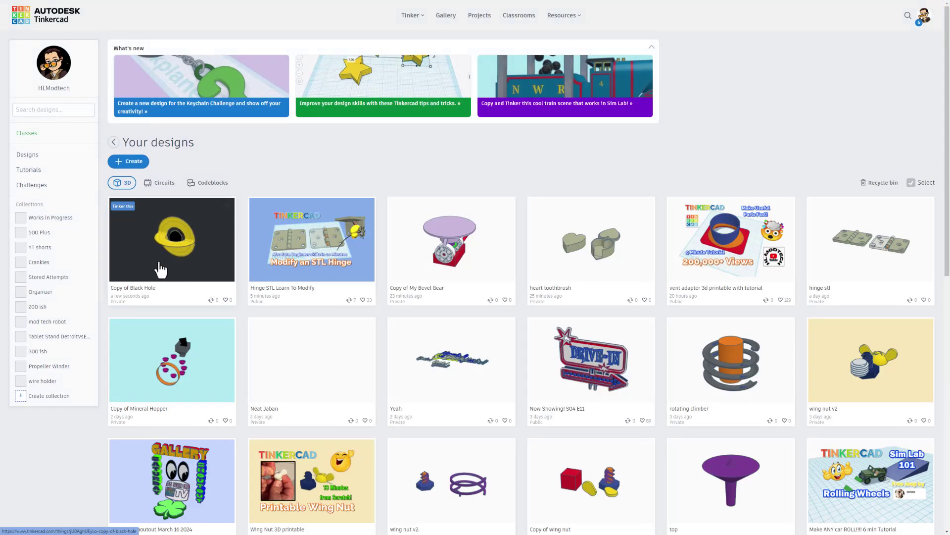
left_click(153, 267)
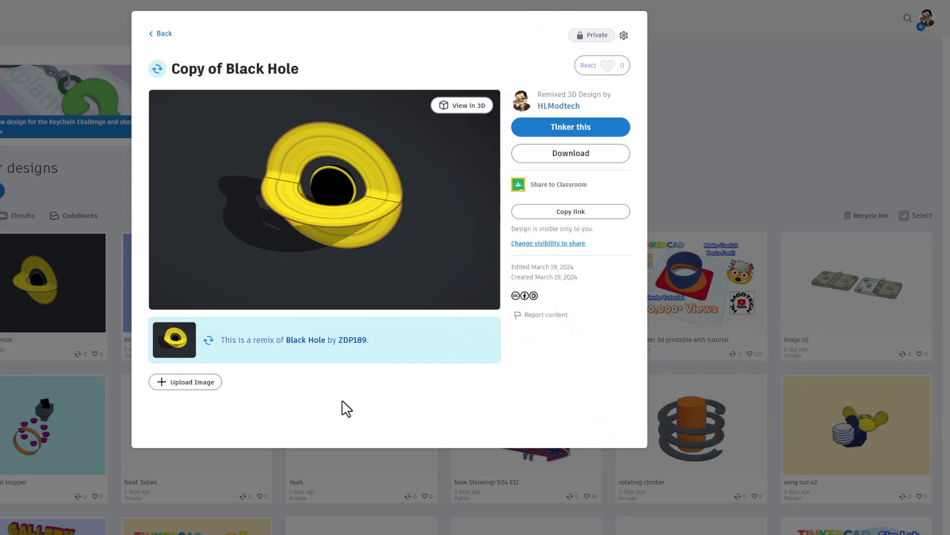
key("Escape")
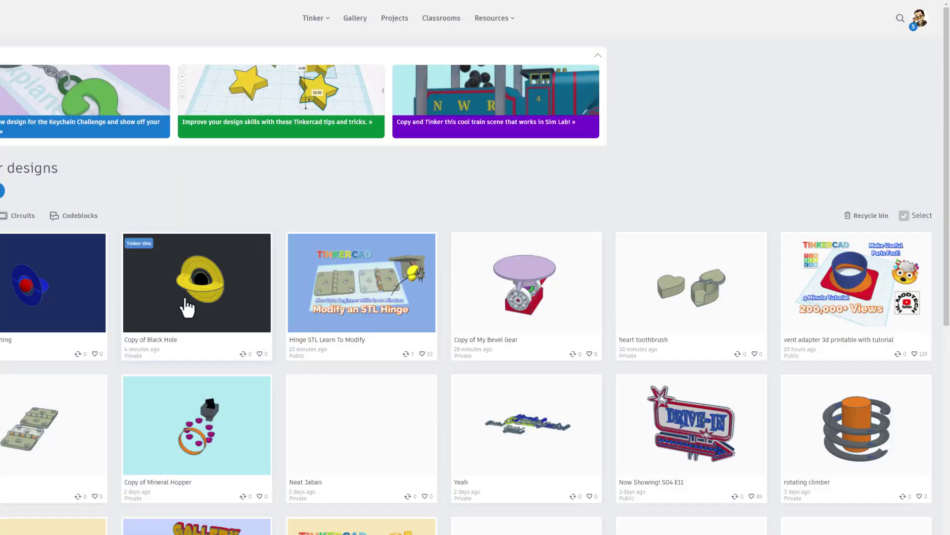
left_click(186, 297)
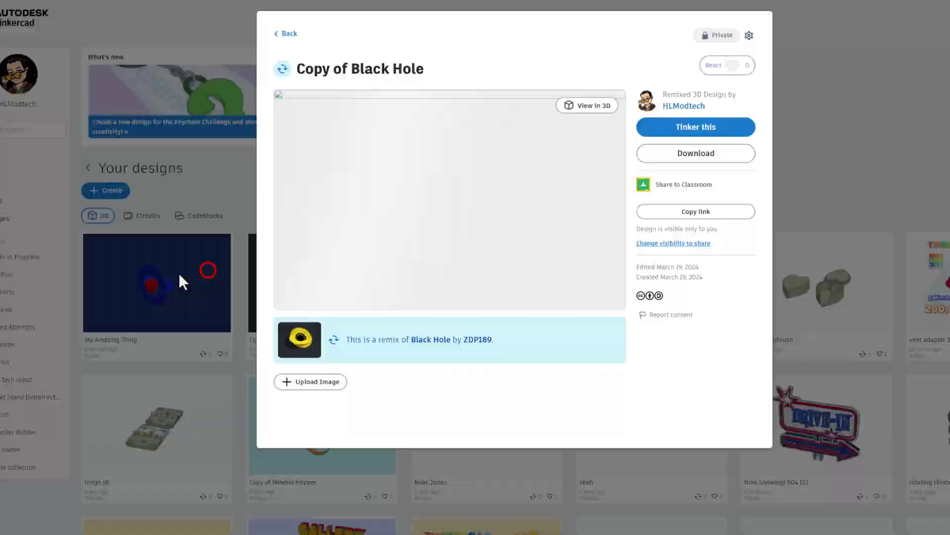
left_click(201, 327)
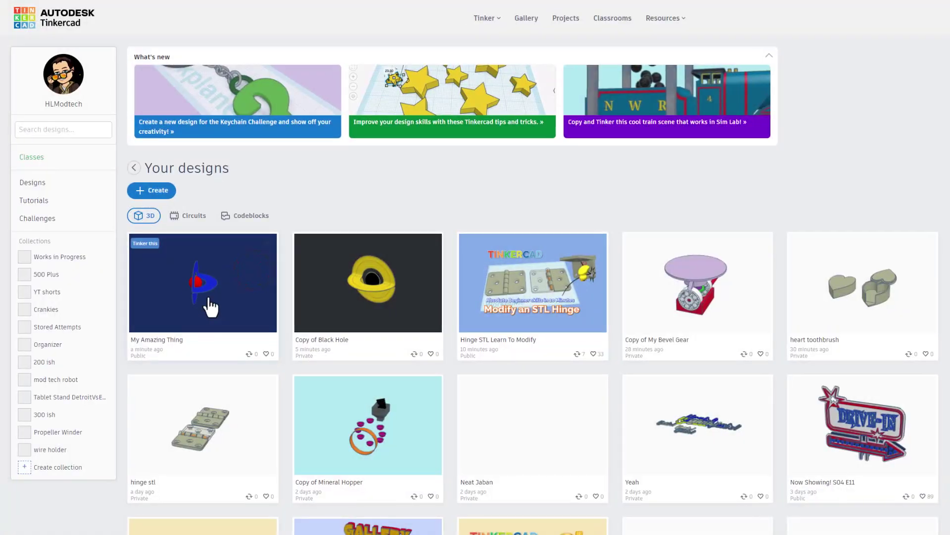
View My Amazing Thing, Copy of Black Hole, then Set of Geometric Tools details
left_click(210, 305)
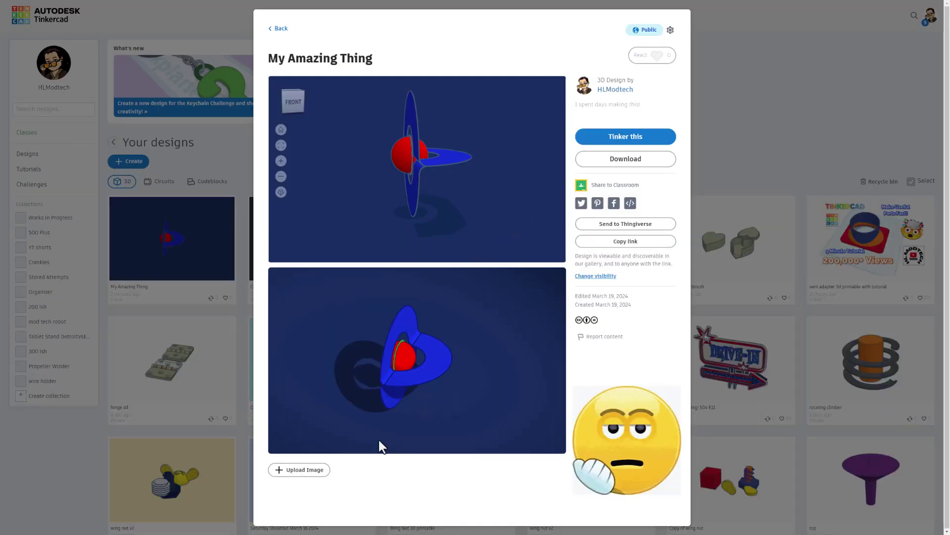
left_click(726, 112)
left_click(293, 224)
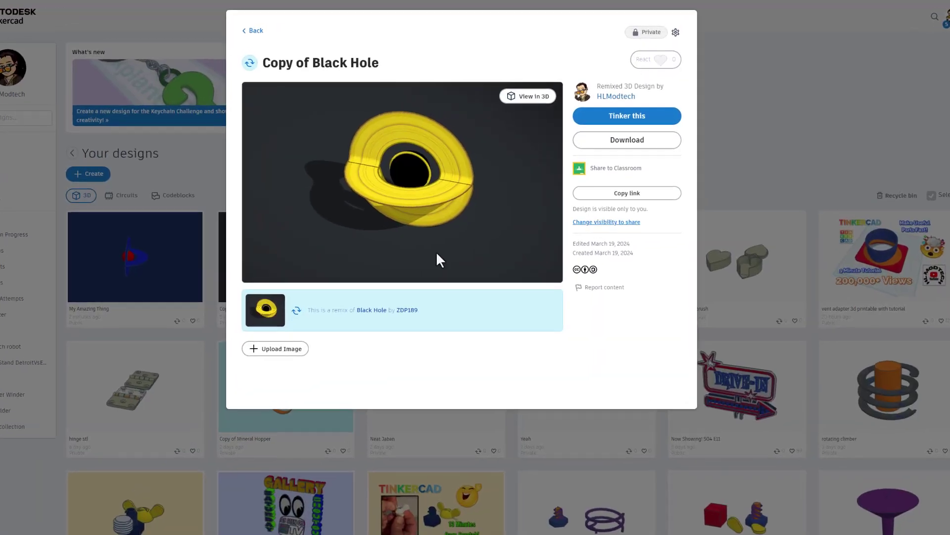
left_click(411, 276)
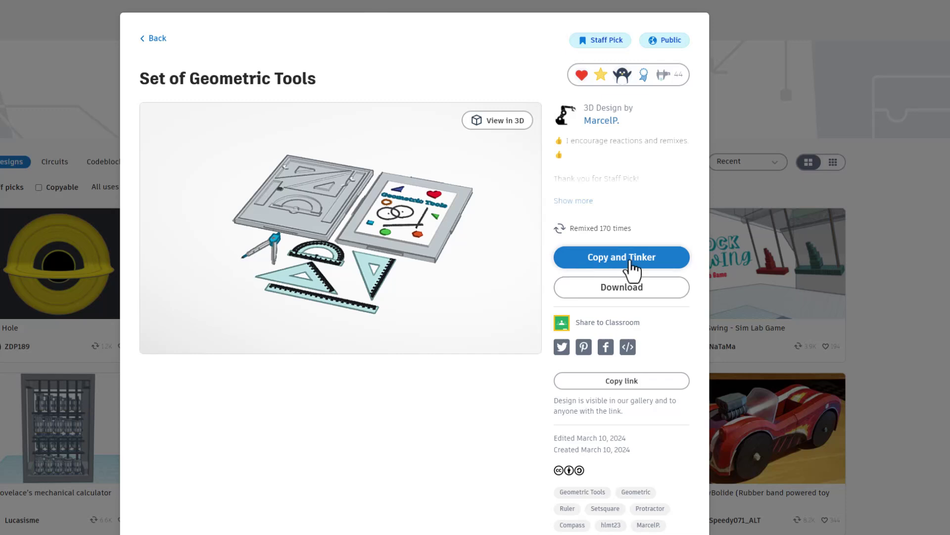
Show and dismiss the reaction choices on Set of Geometric Tools, then close its details
left_click(639, 75)
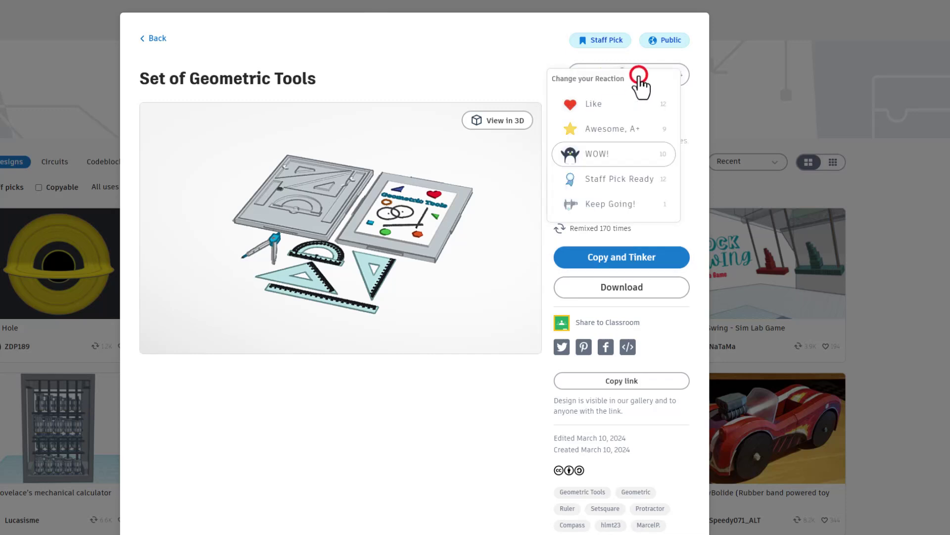
left_click(389, 79)
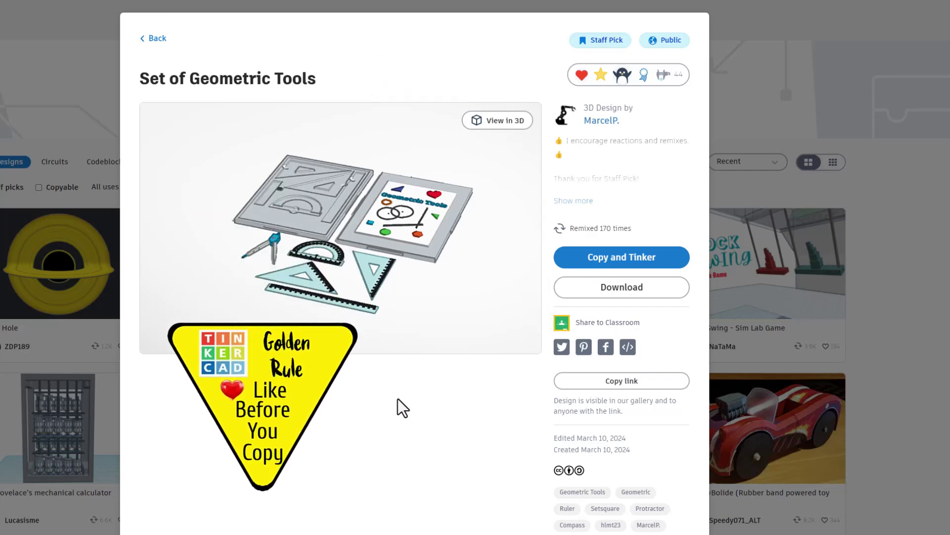
left_click(155, 85)
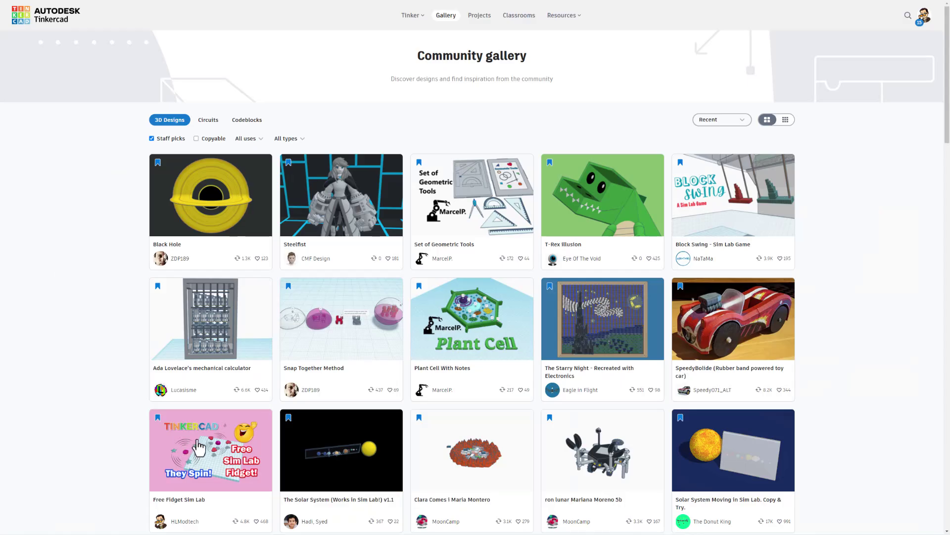
Open Free Fidget Sim Lab, check its reactions and full description, then close it
left_click(198, 442)
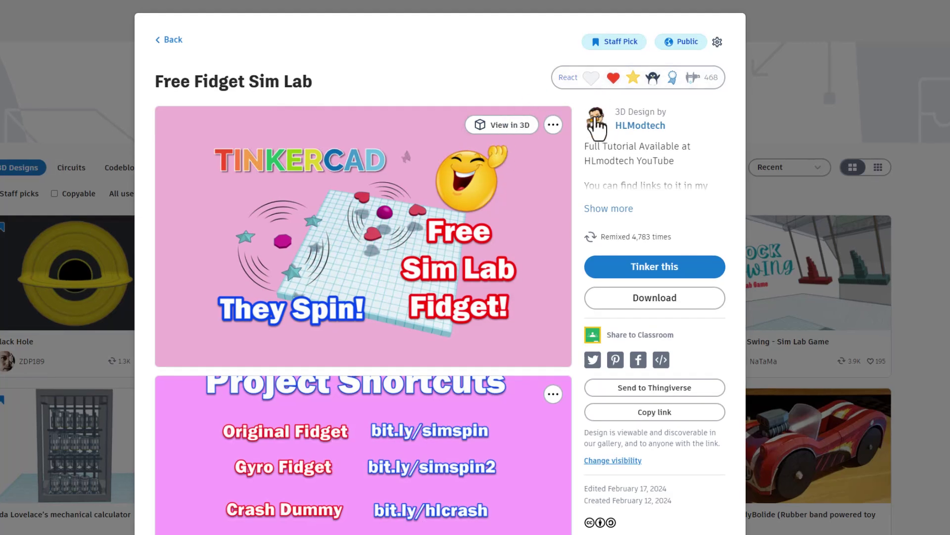
left_click(616, 86)
left_click(502, 82)
left_click(609, 208)
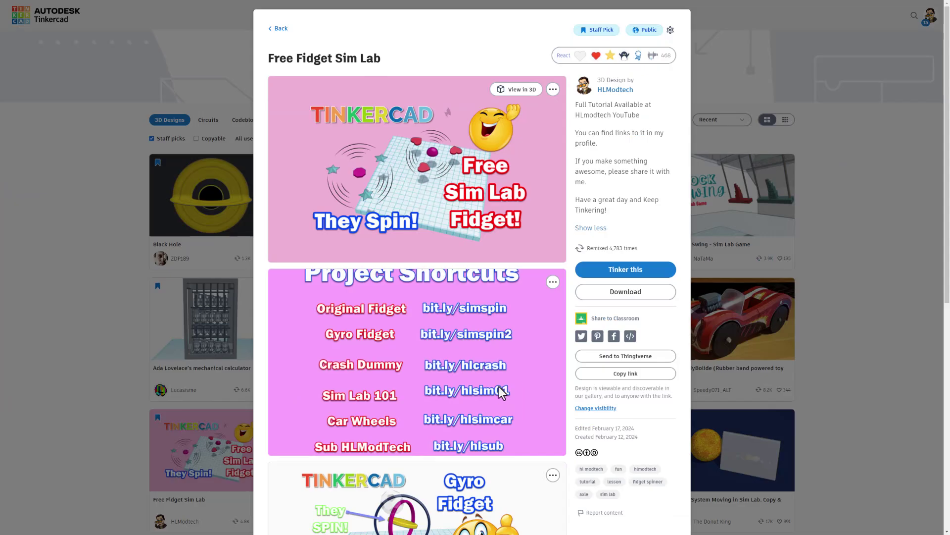
scroll(500, 392, "down", 1)
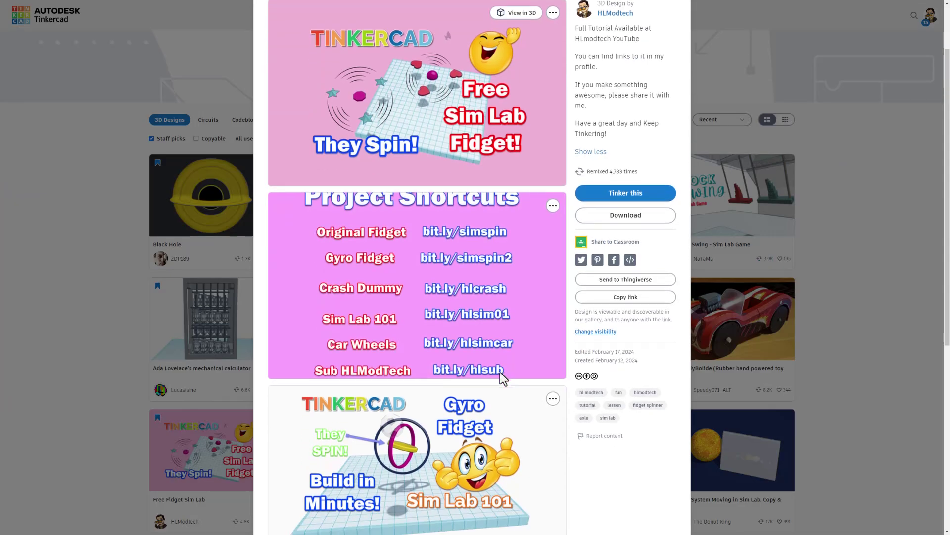
scroll(500, 372, "down", 2)
scroll(500, 367, "down", 1)
scroll(500, 368, "down", 1)
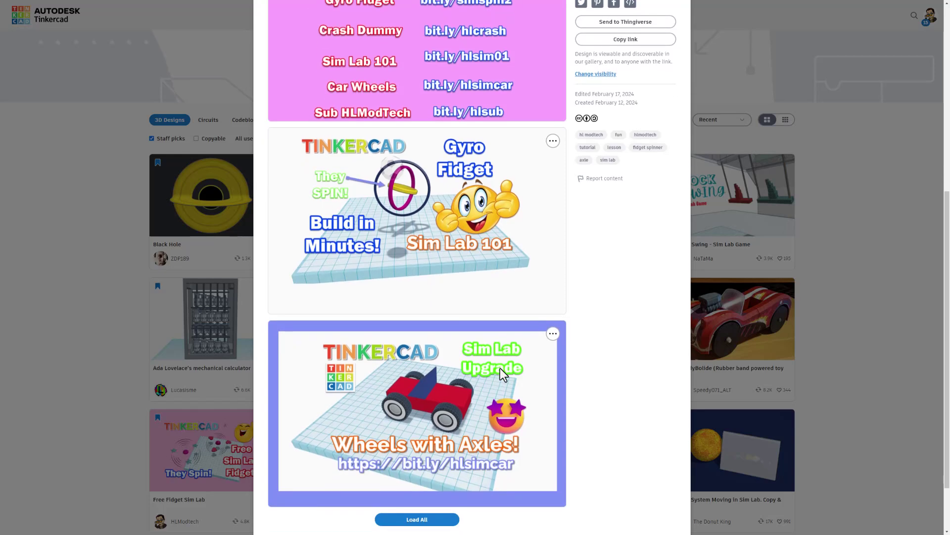
scroll(500, 367, "up", 1)
scroll(500, 368, "up", 2)
scroll(500, 368, "up", 1)
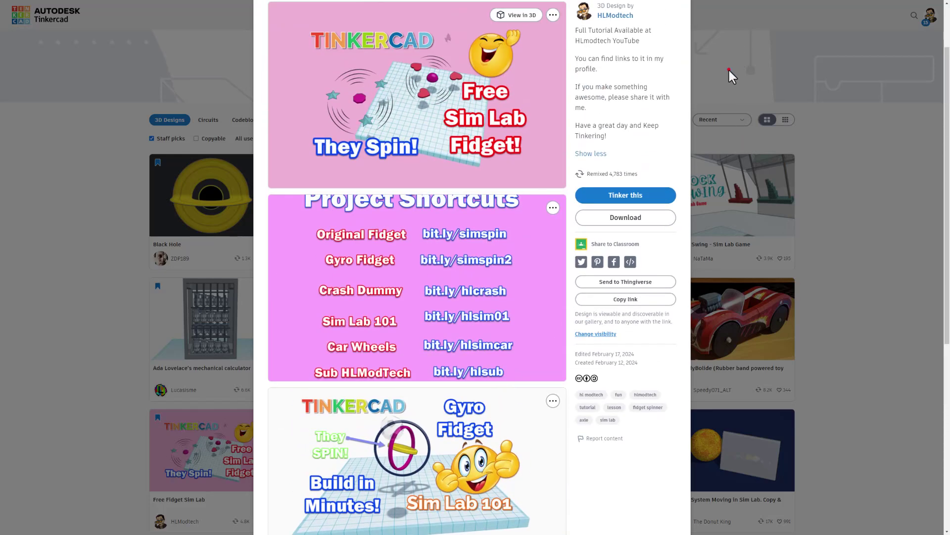
left_click(136, 86)
Show non-staff-pick designs in a compact grid and like Cool Allis
left_click(152, 138)
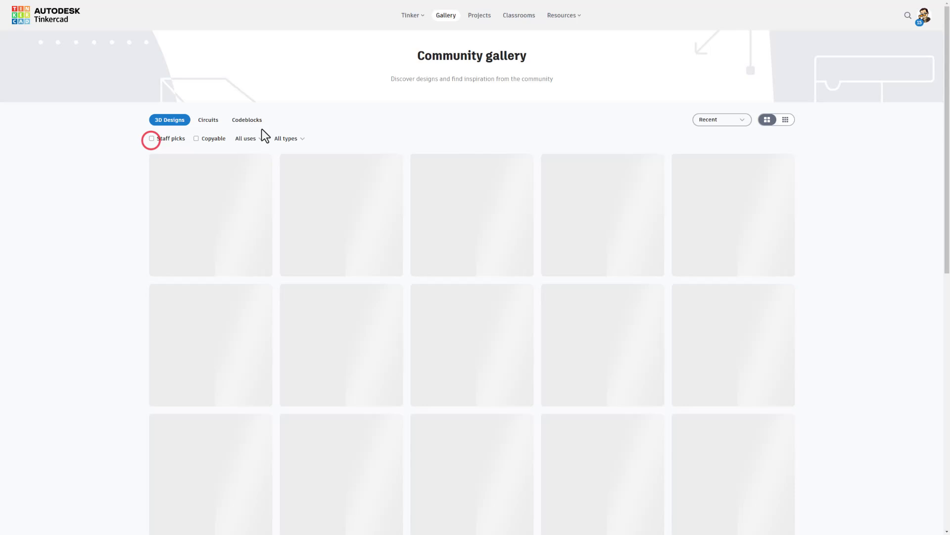
left_click(786, 120)
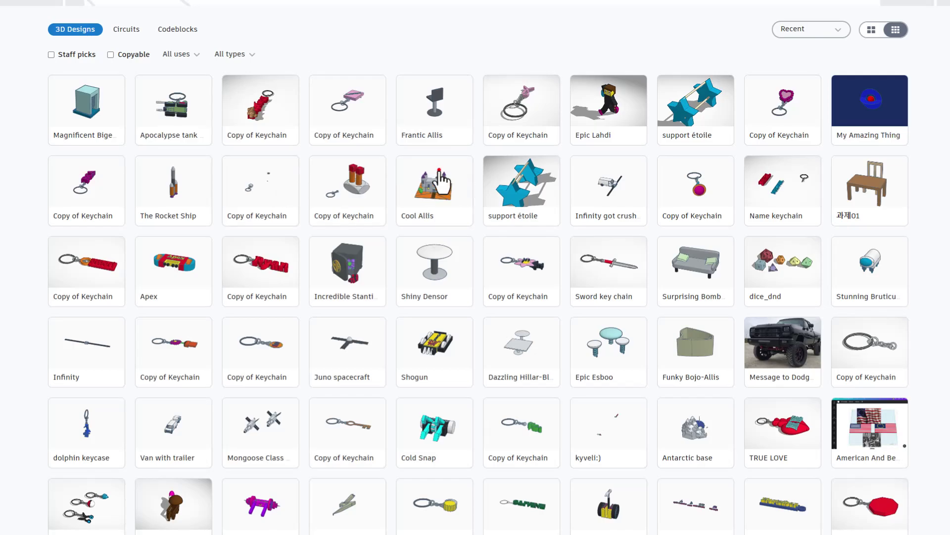
left_click(440, 181)
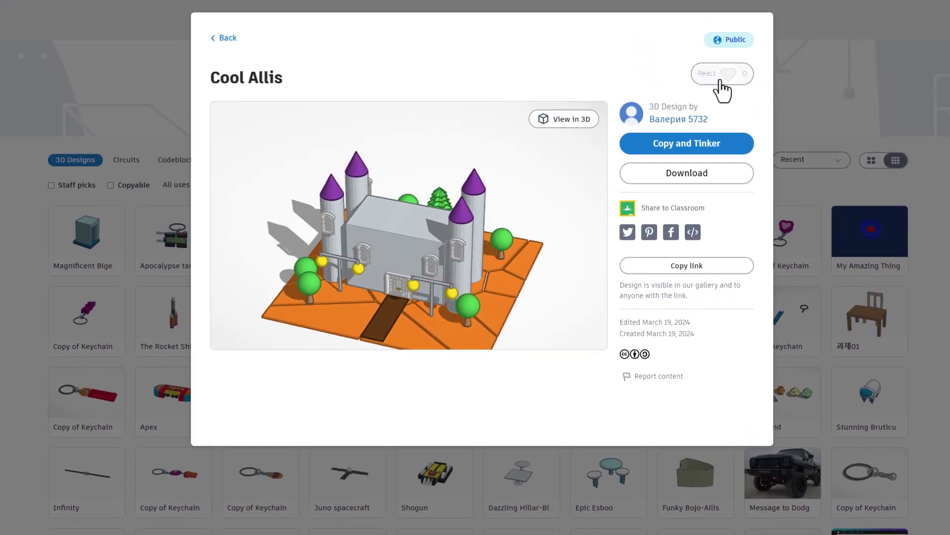
left_click(722, 77)
left_click(700, 102)
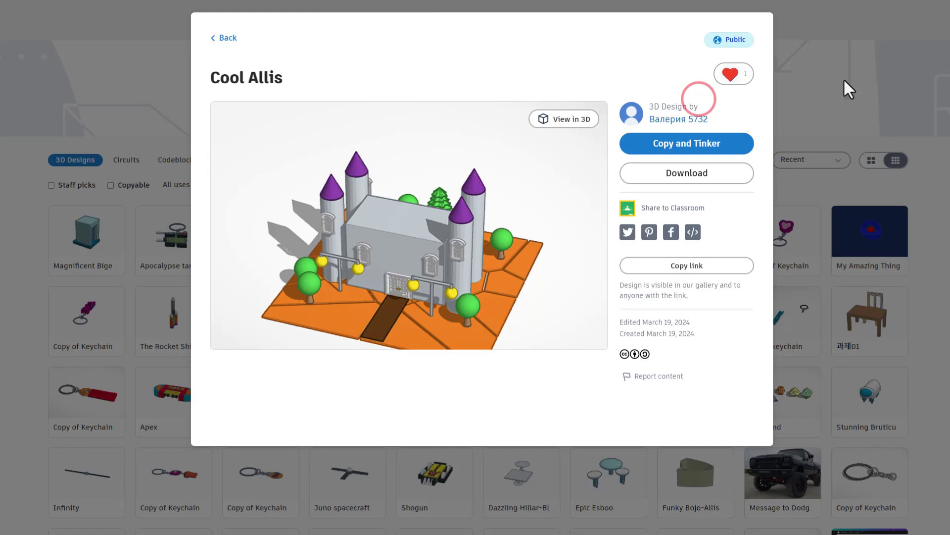
left_click(844, 78)
scroll(102, 265, "down", 1)
scroll(145, 301, "down", 1)
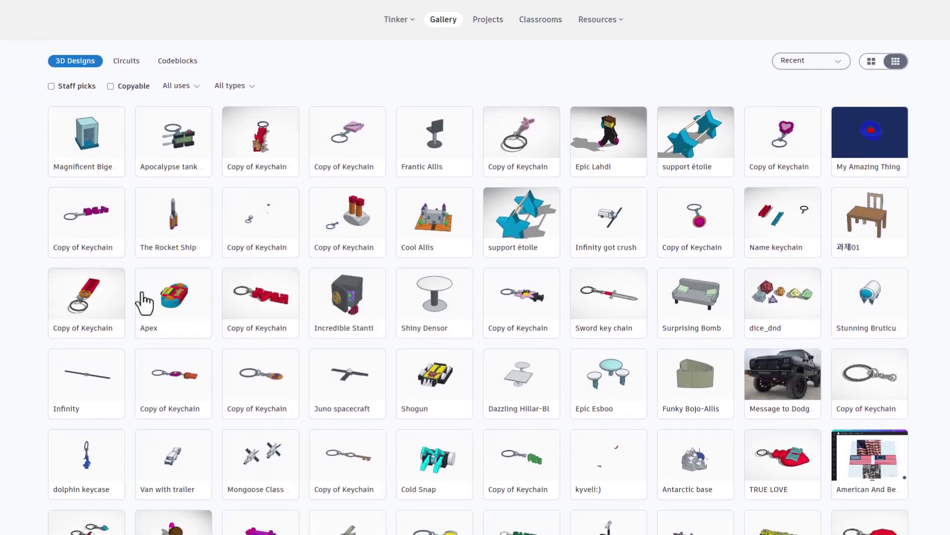
left_click(247, 303)
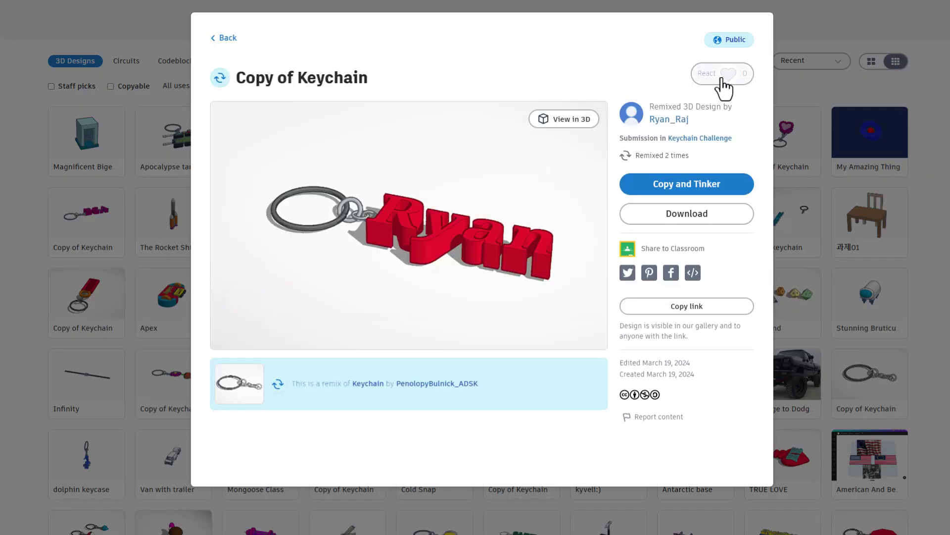
left_click(716, 98)
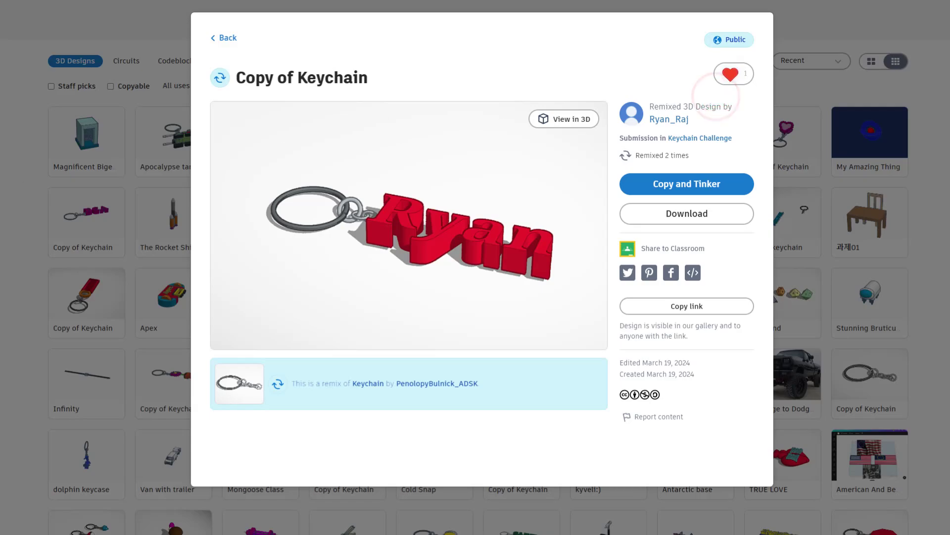
key("Escape")
left_click(341, 300)
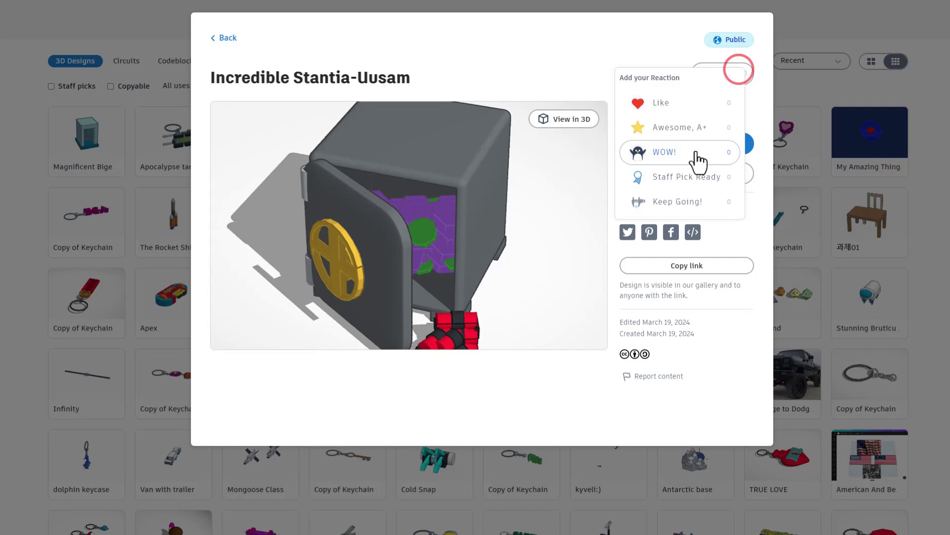
left_click(702, 128)
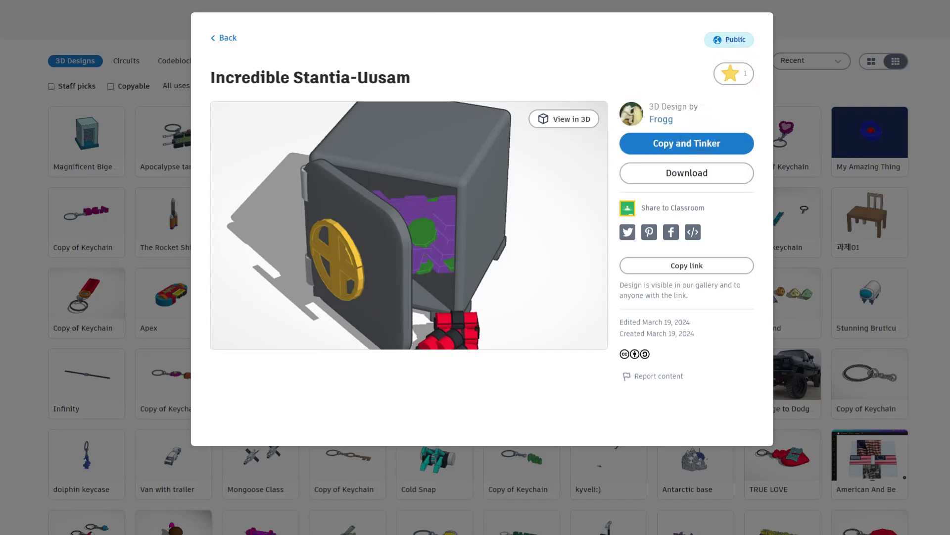
left_click(116, 195)
Give the flower Copy of Keychain design a WOW reaction
left_click(525, 305)
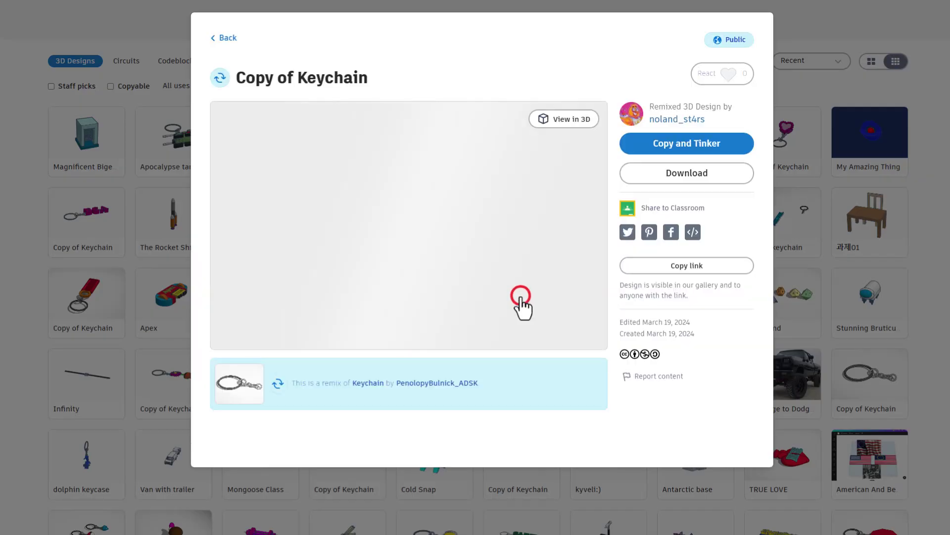
left_click(723, 72)
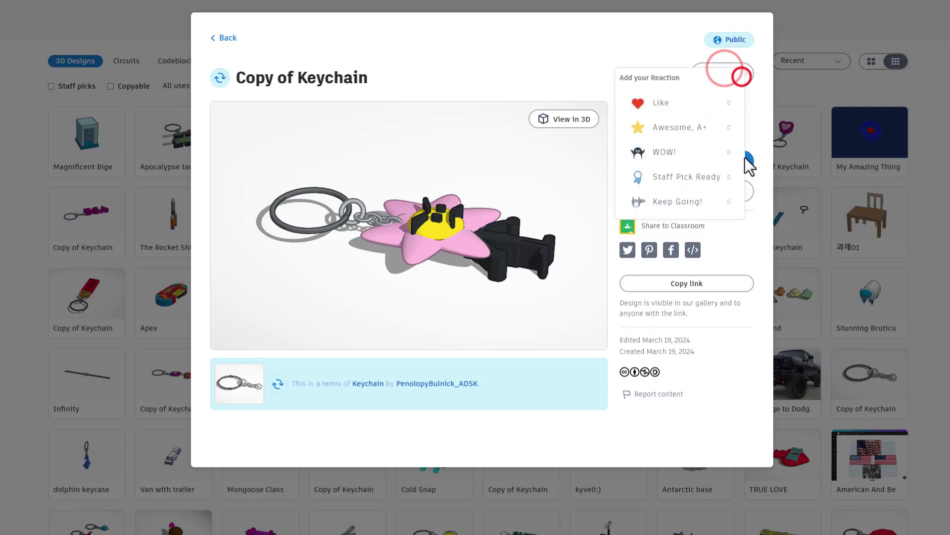
left_click(698, 155)
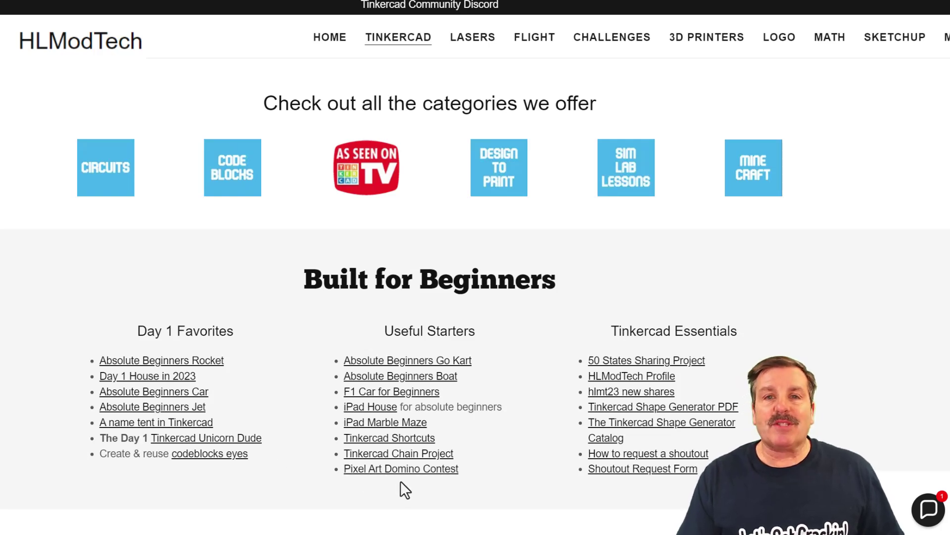
left_click(922, 517)
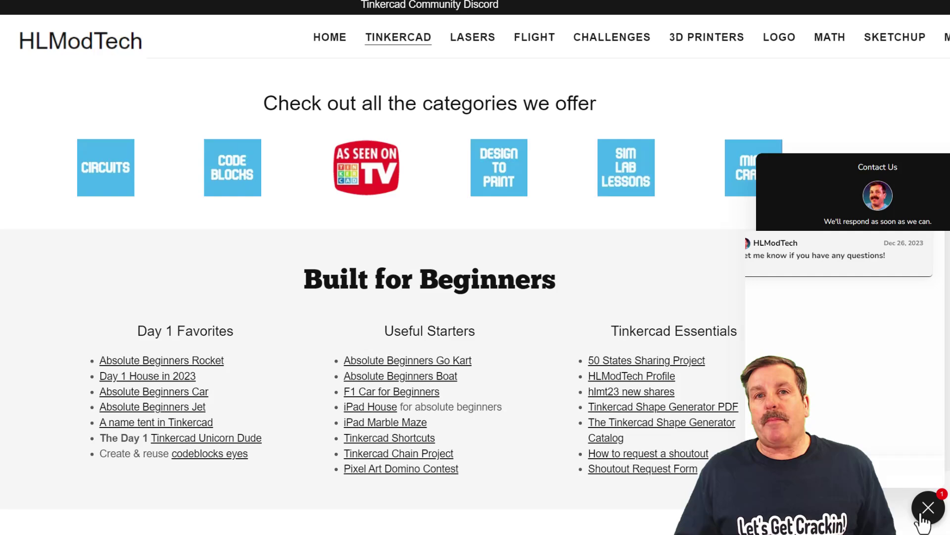
left_click(923, 521)
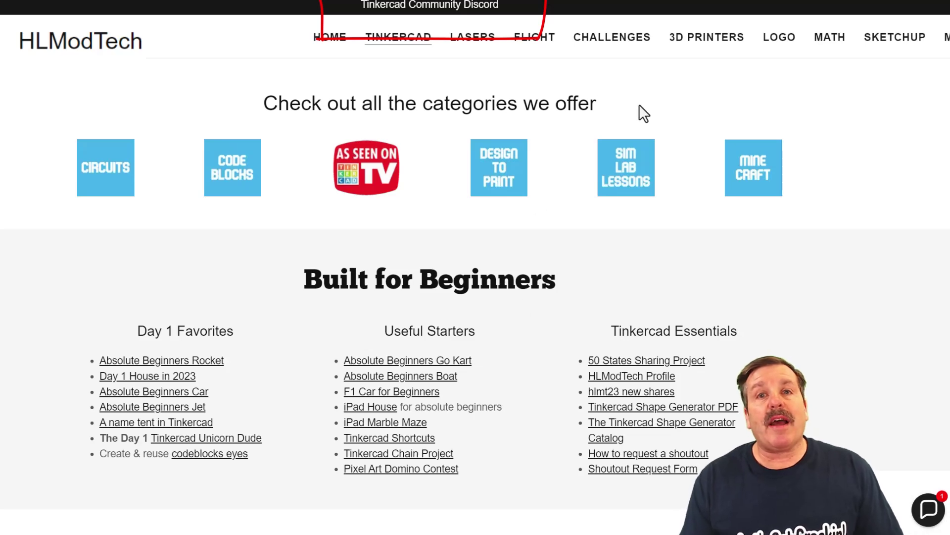
left_click(440, 9)
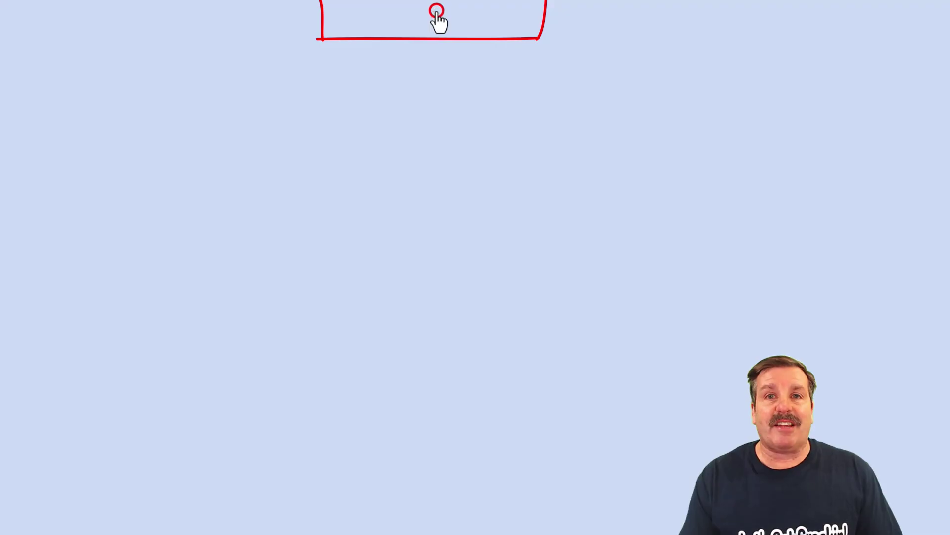